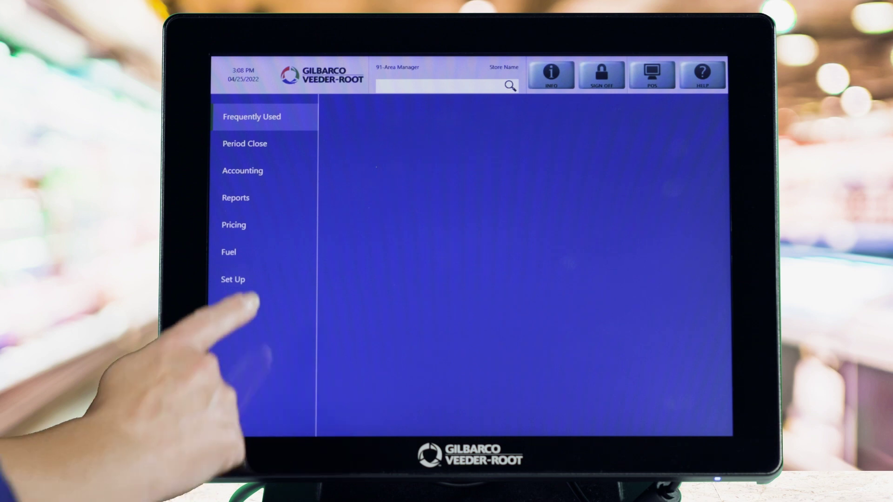
# - Go to Set Up > Store > Tender Maintenance and start a new tender, code 10
pyautogui.click(233, 279)
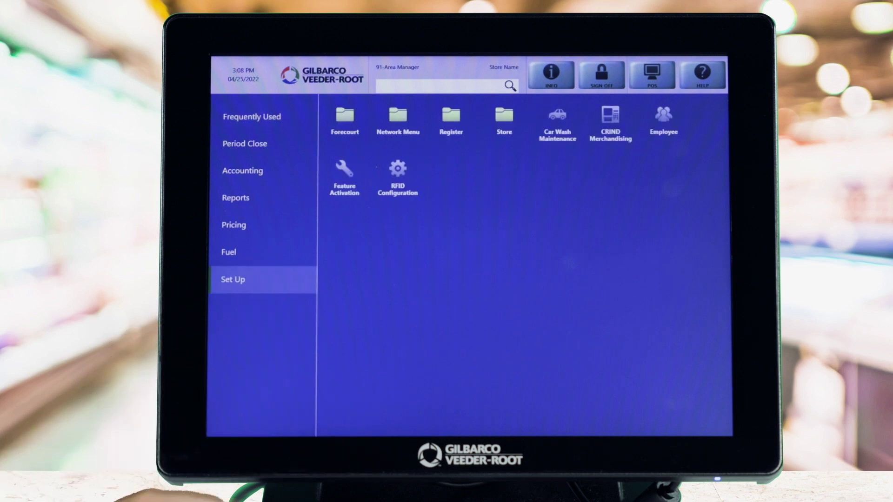
pyautogui.click(503, 115)
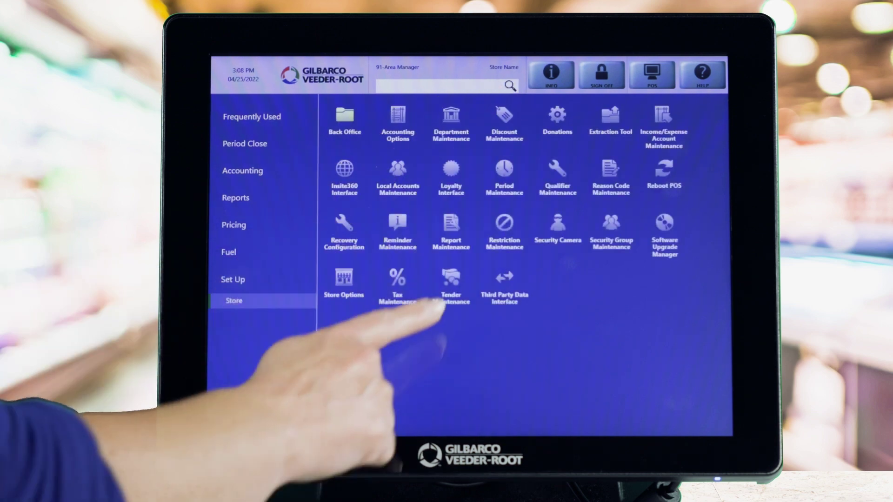
pyautogui.click(450, 279)
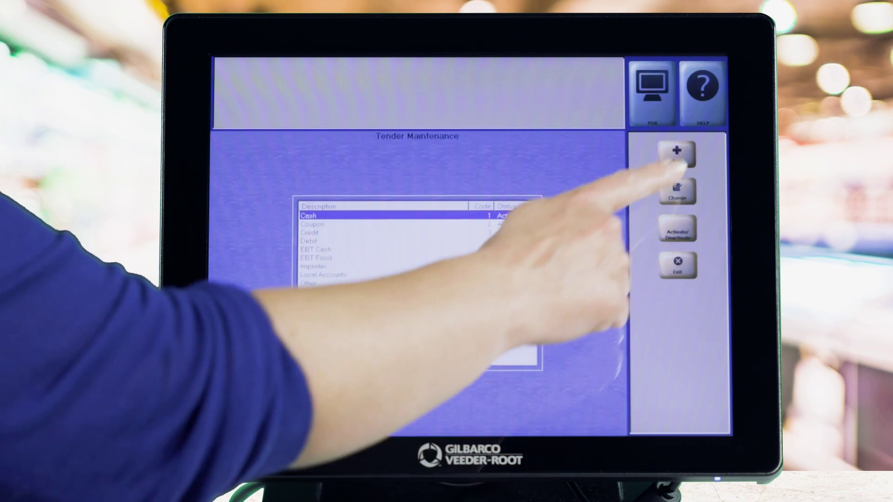
pyautogui.click(677, 154)
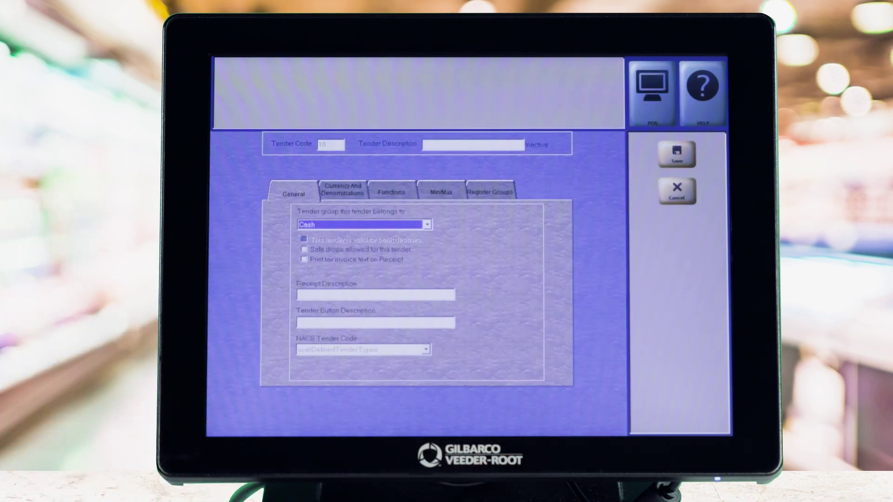
# - Describe the tender as 'Gilbert's Coupon' and assign it to the Coupon tender group
pyautogui.click(472, 145)
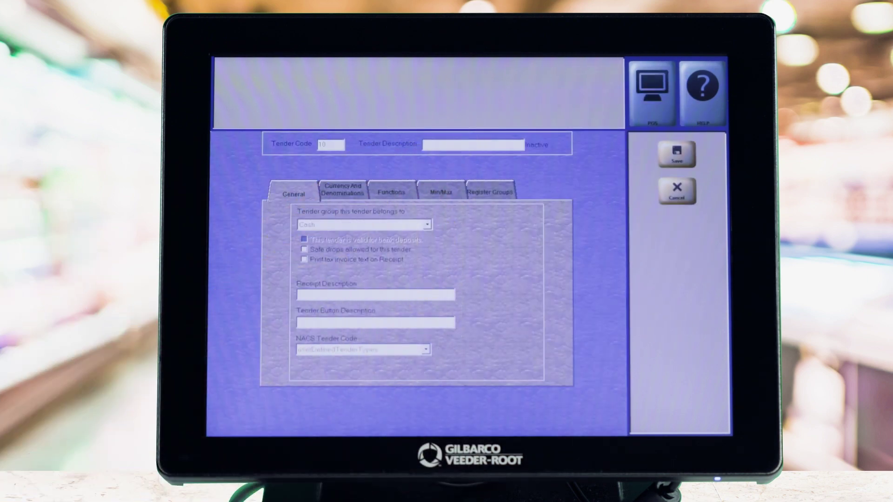
pyautogui.write("Gilbert's Coupon")
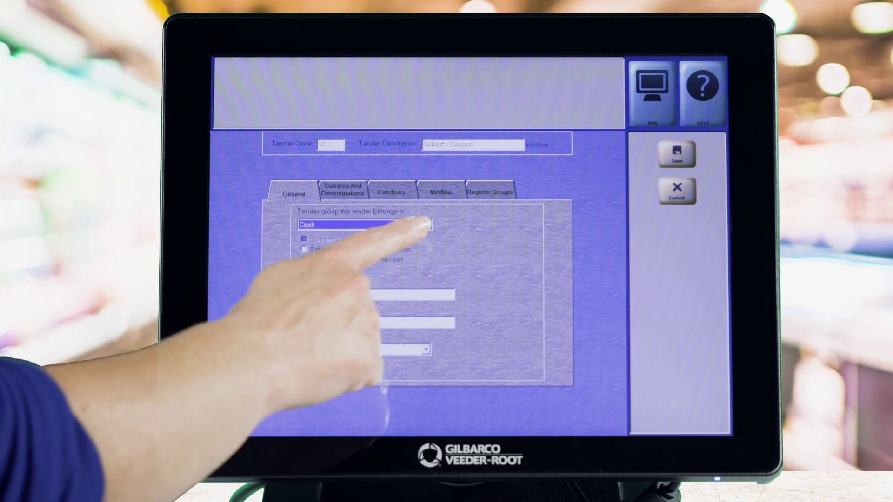
pyautogui.click(427, 225)
pyautogui.press('Down')
pyautogui.press('Down')
pyautogui.press('Return')
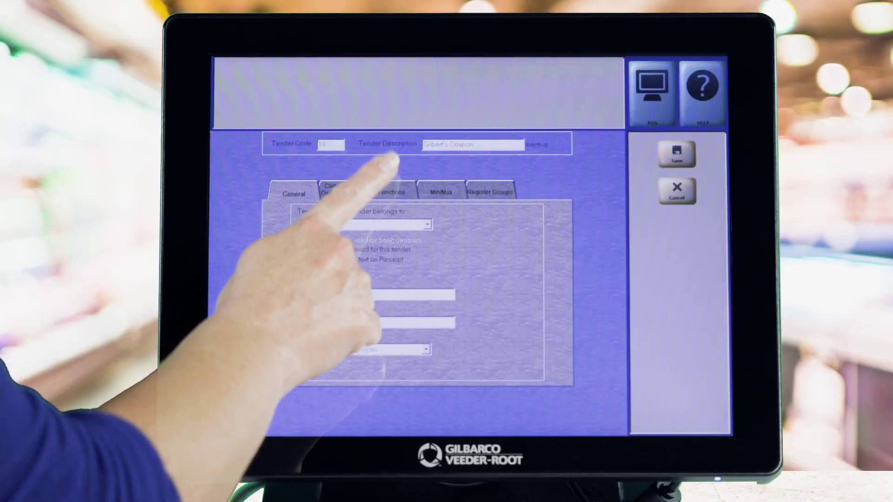
pyautogui.click(391, 191)
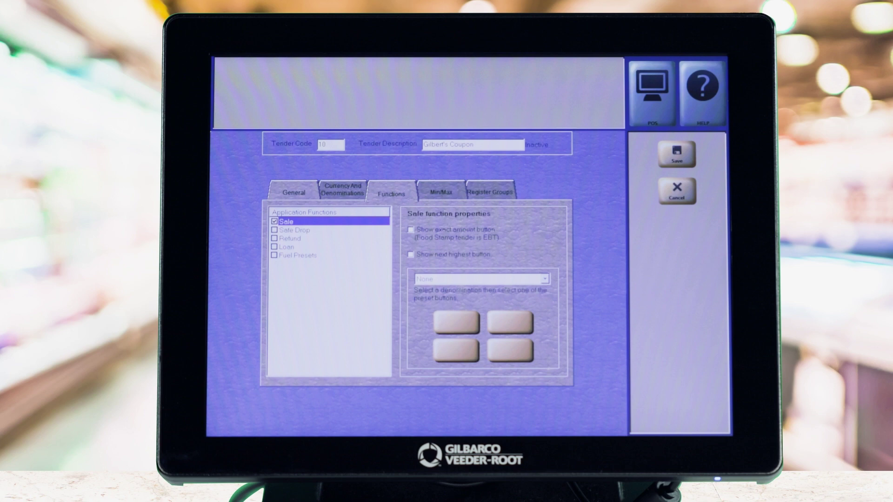
# - Confirm Sale is enabled under Functions and bring up the Register Groups settings
pyautogui.click(490, 191)
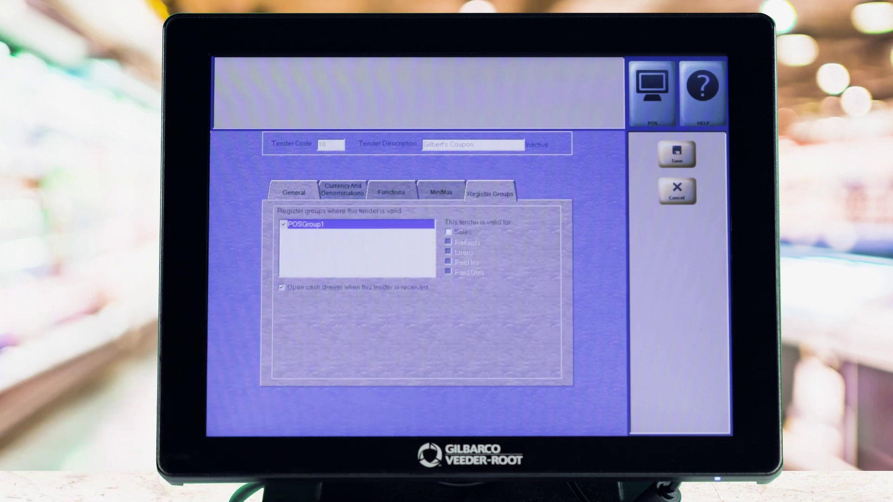
# - Save Gilbert's Coupon as active tender code 10 and return to the POS sales screen
pyautogui.click(677, 154)
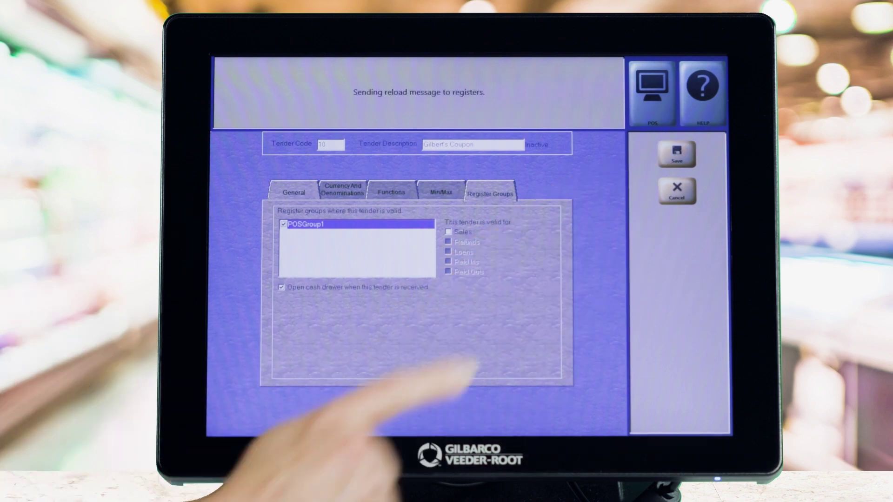
pyautogui.click(676, 265)
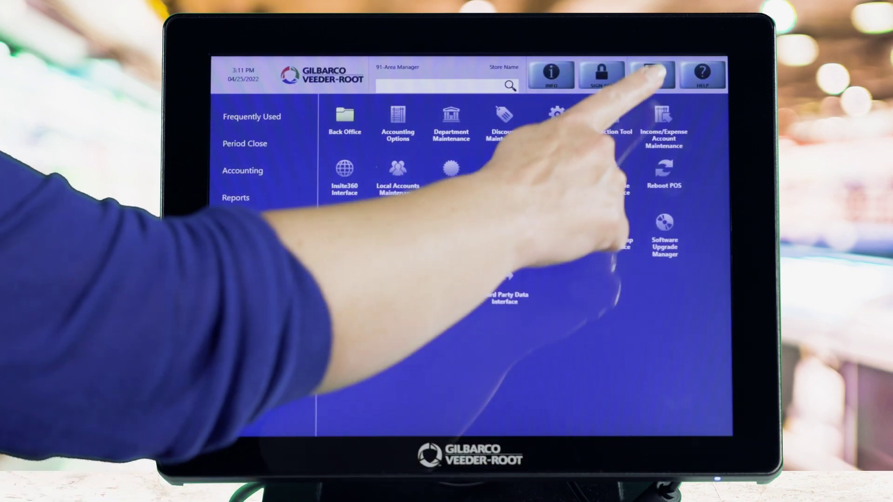
pyautogui.click(651, 74)
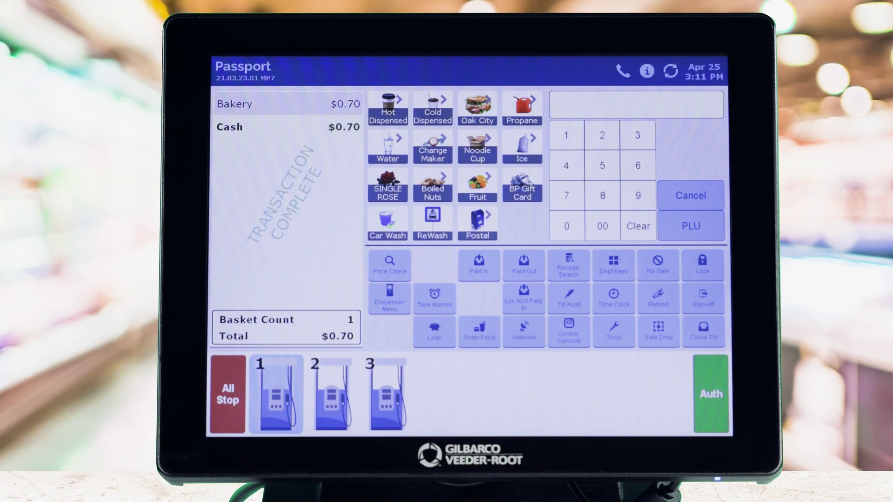